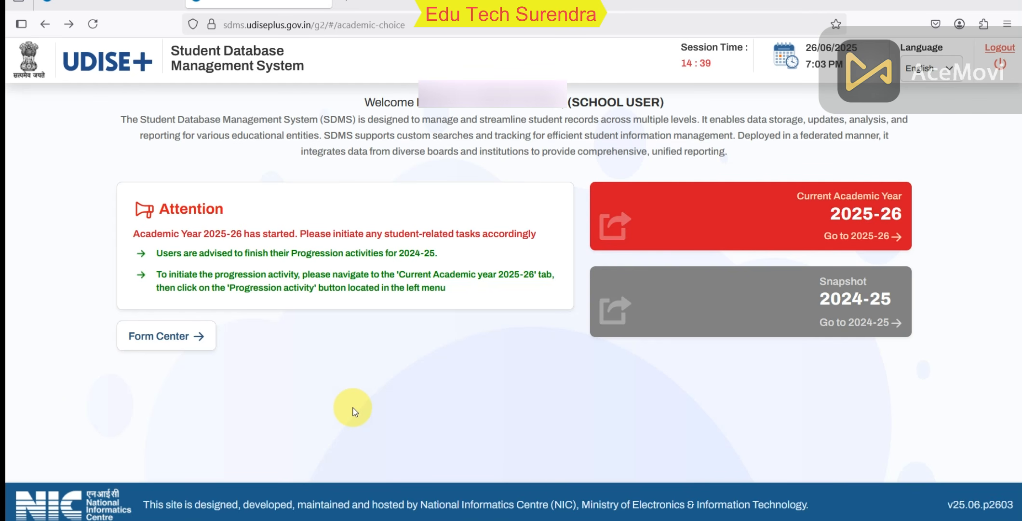
Step: Open the current academic year 2025-26 and look over the grade-wise school details
left_click(820, 225)
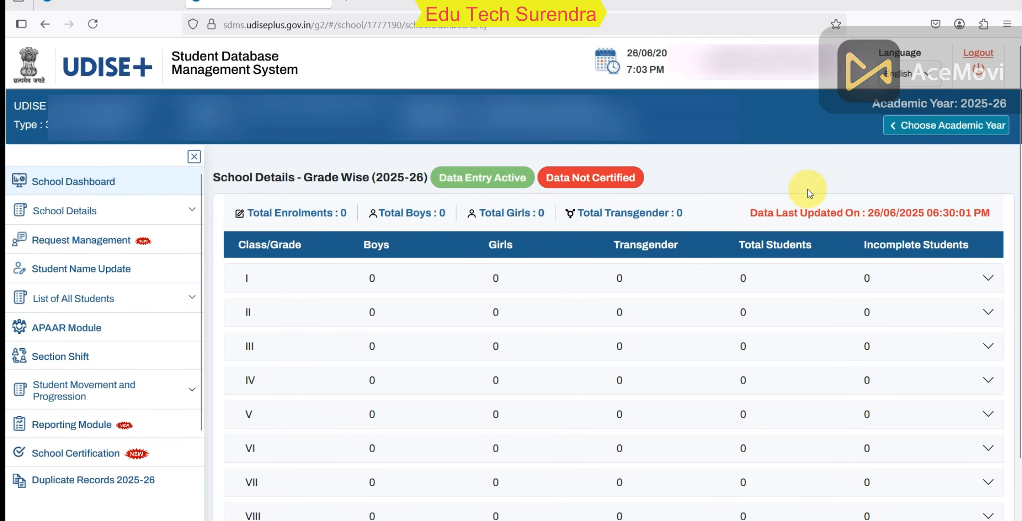
scroll(805, 193, "down", 2)
scroll(519, 369, "up", 2)
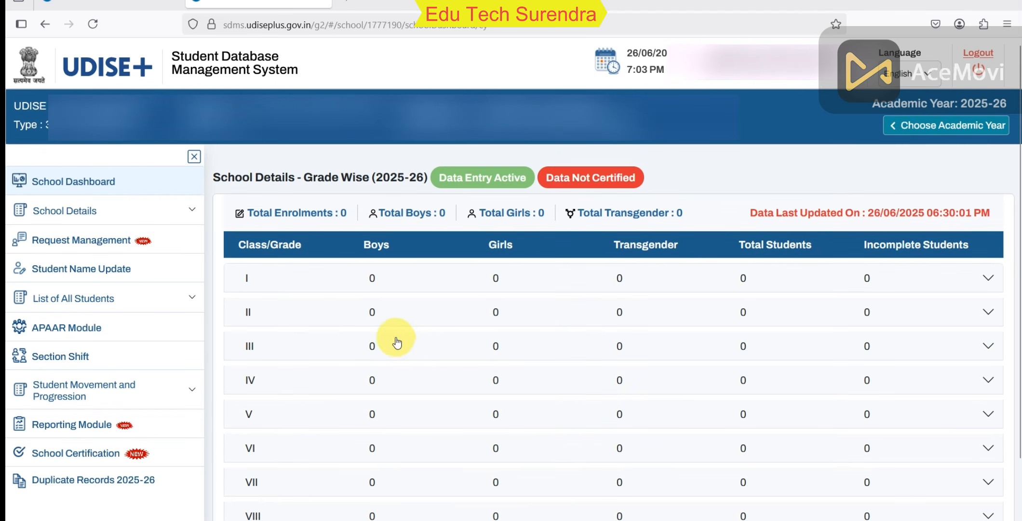
scroll(370, 333, "down", 2)
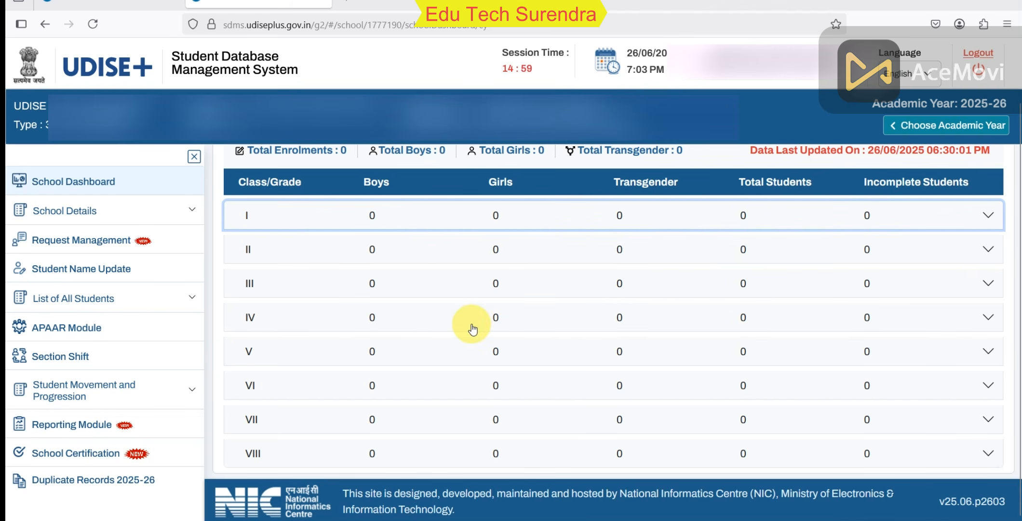
Step: Open the Progression Module from the Progression Activity page under Student Movement and Progression
scroll(137, 251, "down", 2)
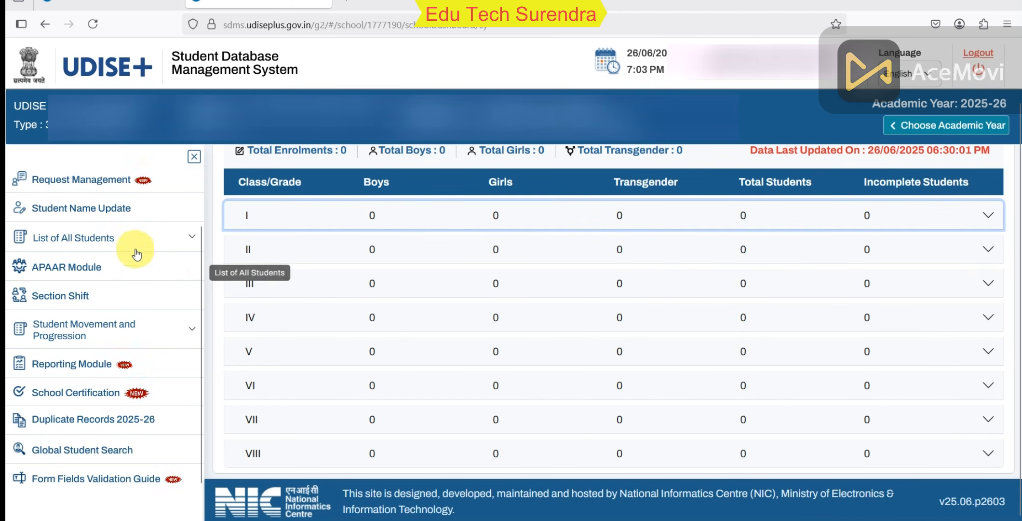
scroll(137, 251, "up", 2)
scroll(141, 261, "down", 2)
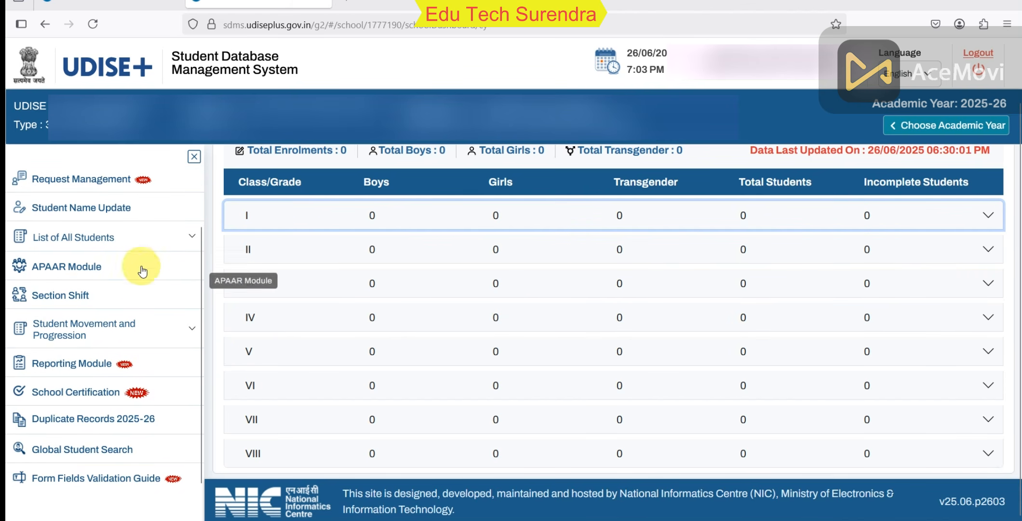
left_click(71, 329)
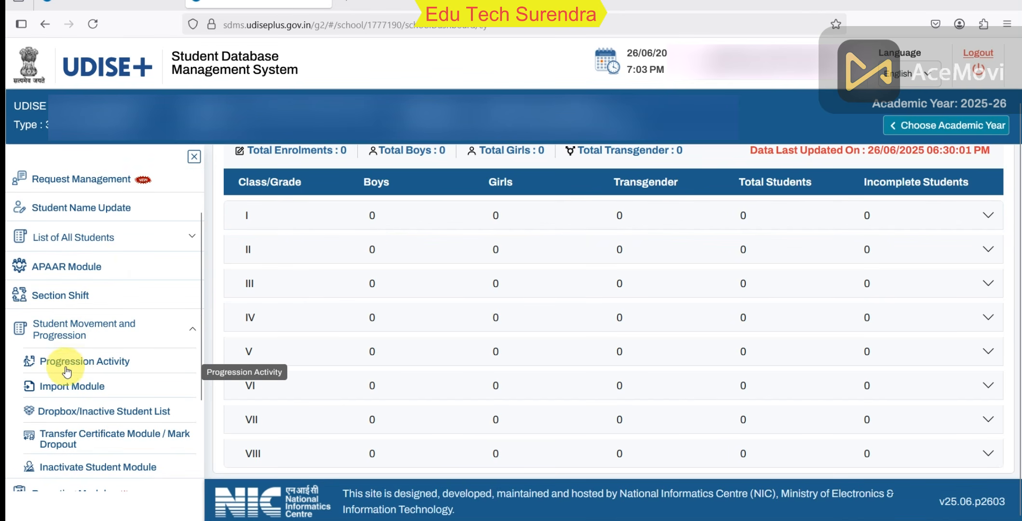
left_click(98, 370)
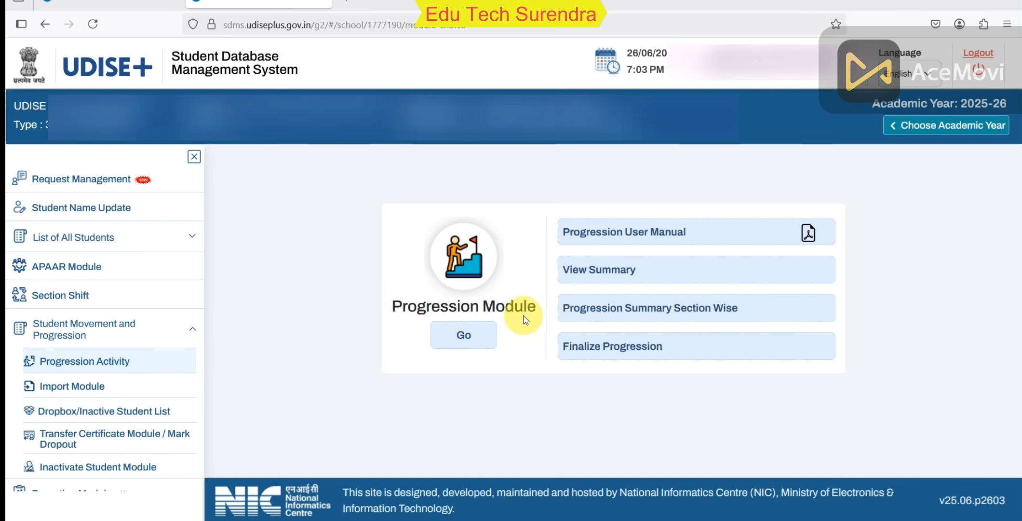
left_click(460, 335)
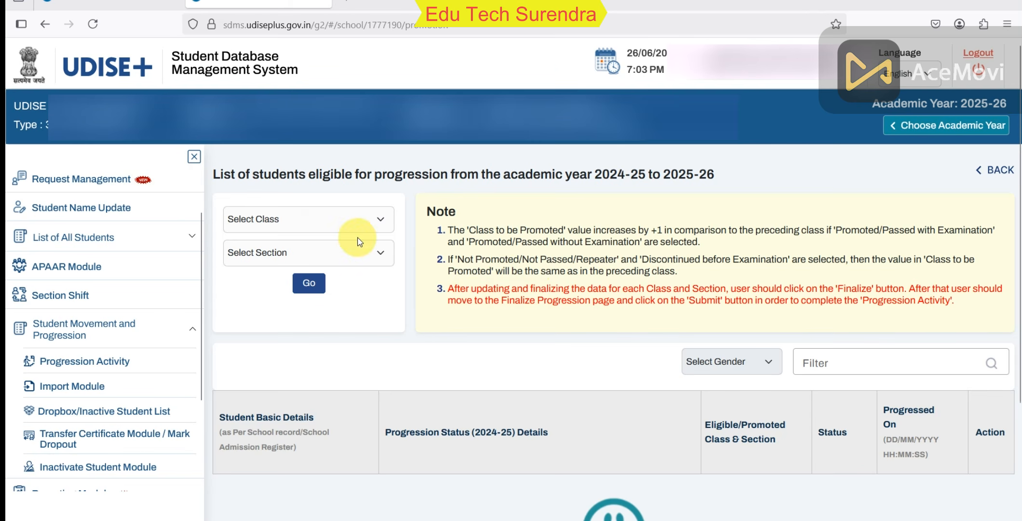
Step: List the students of class VI, section A, who are eligible for progression
left_click(359, 219)
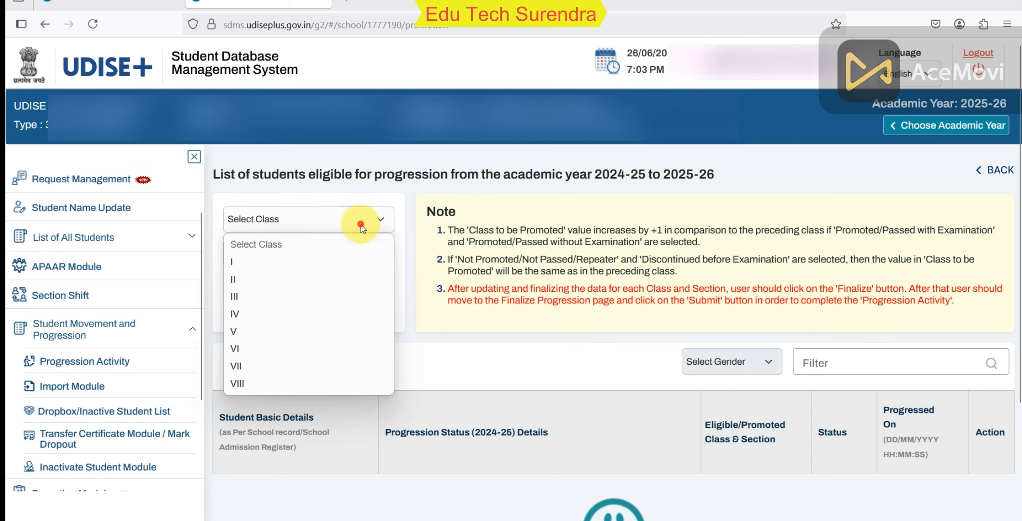
left_click(277, 348)
left_click(373, 259)
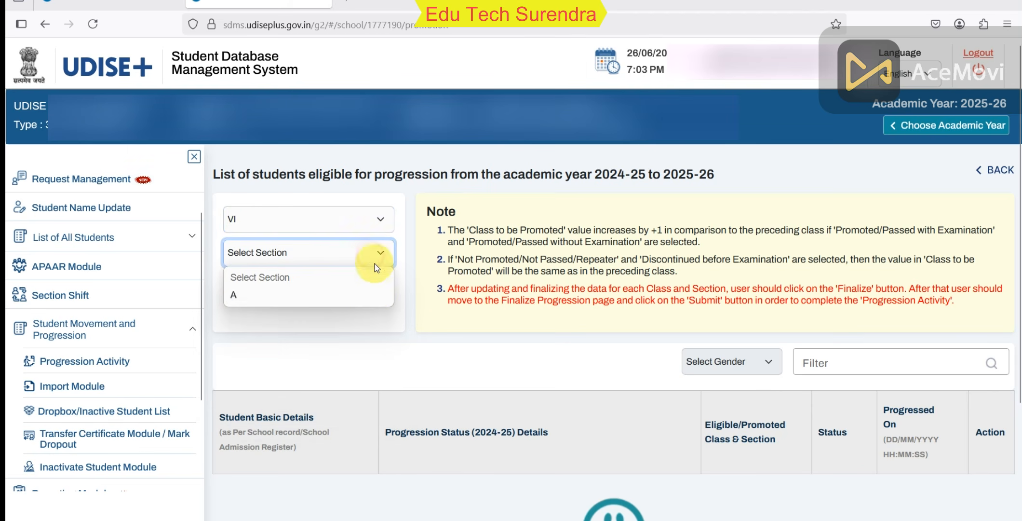
left_click(375, 289)
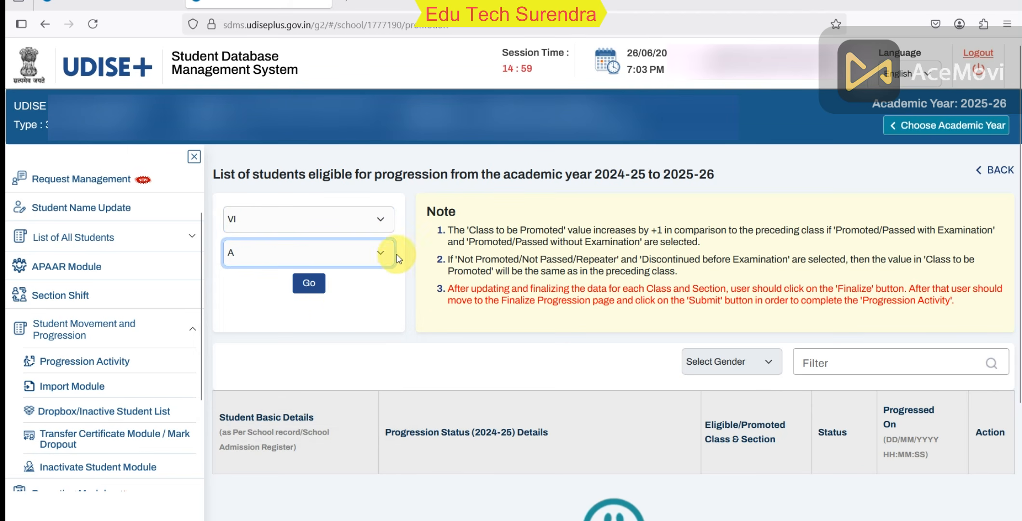
left_click(311, 287)
scroll(592, 261, "down", 5)
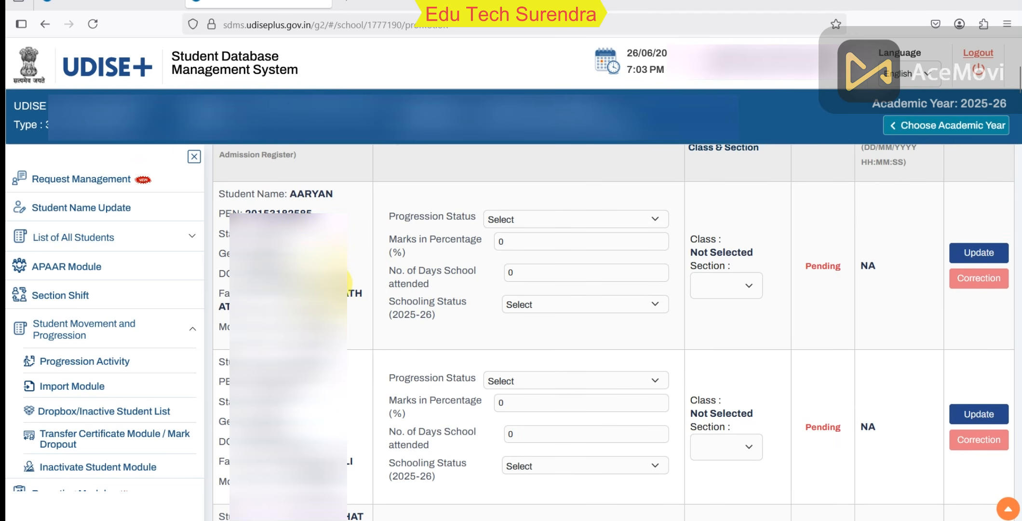
Step: Set the first listed student's progression status to Promoted(by Examination)
key("ctrl+plus")
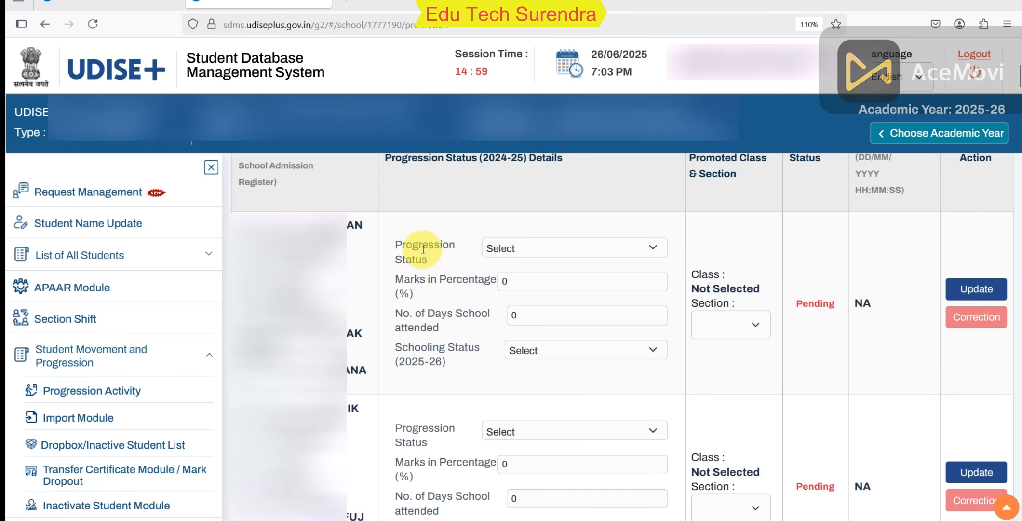
left_click(524, 249)
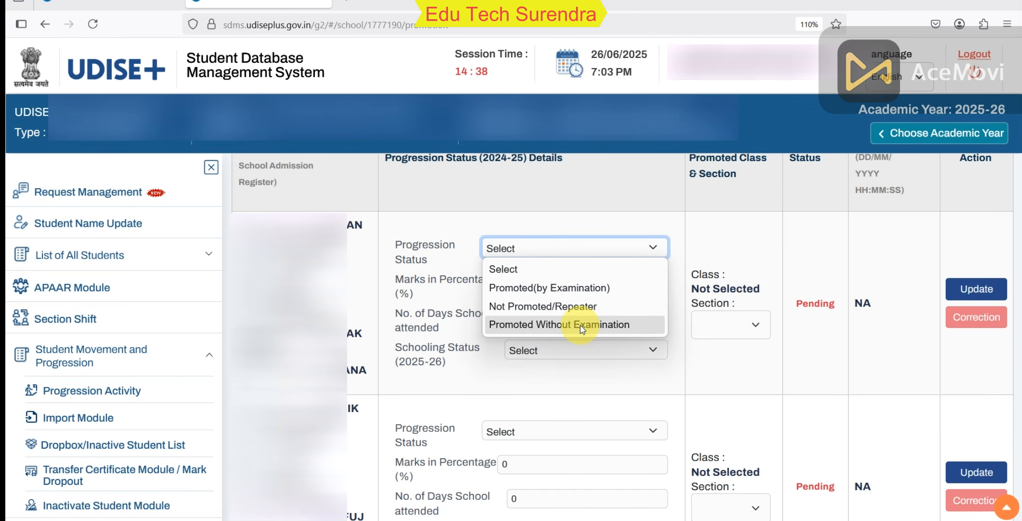
left_click(549, 289)
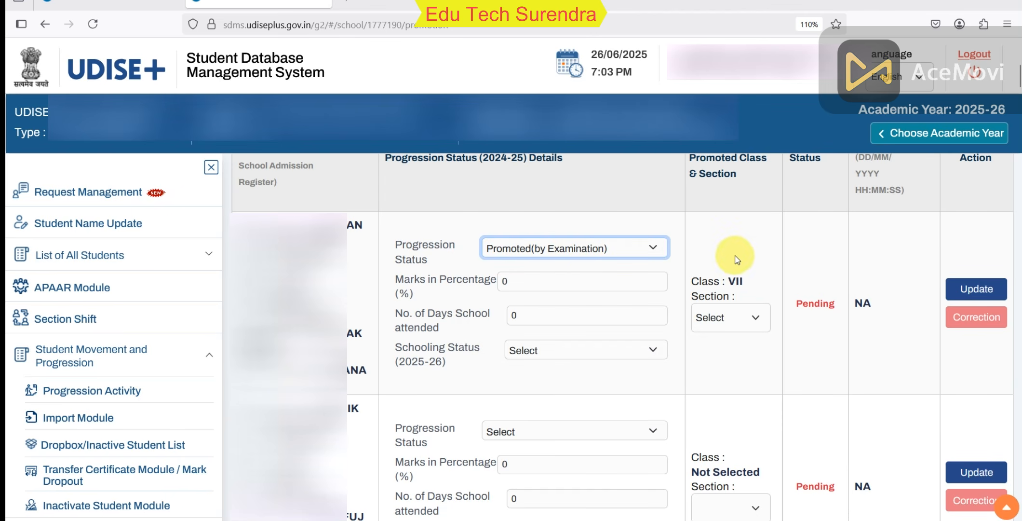
left_click(751, 288)
left_click_drag(734, 294, 714, 269)
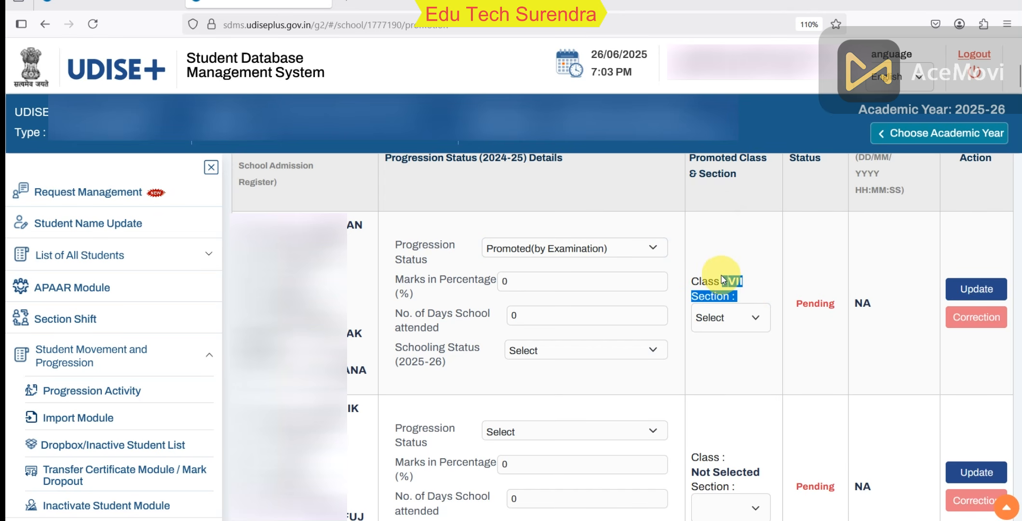
left_click(752, 263)
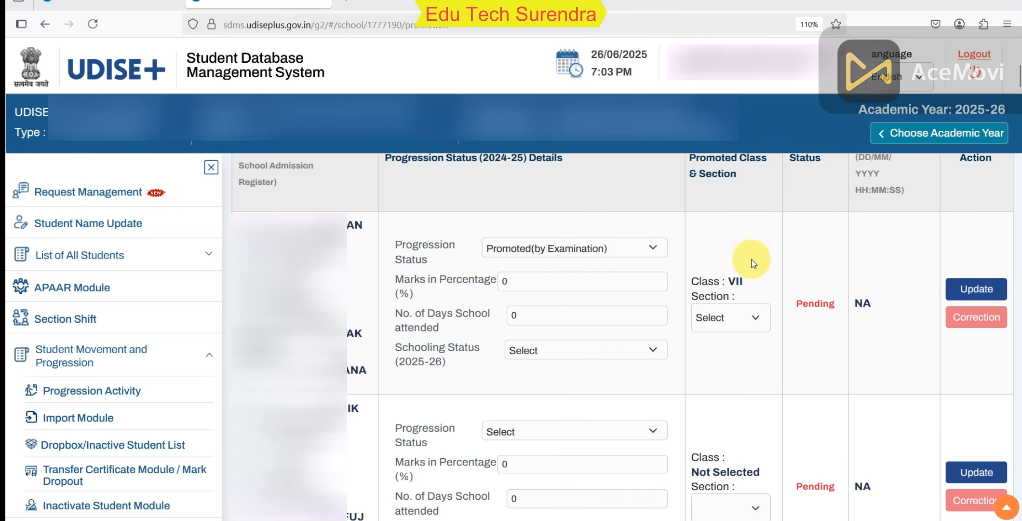
Step: Fill in the first student's record with 55% marks, 120 days attended, Studying in Same School and section A, and save the update
left_click(519, 281)
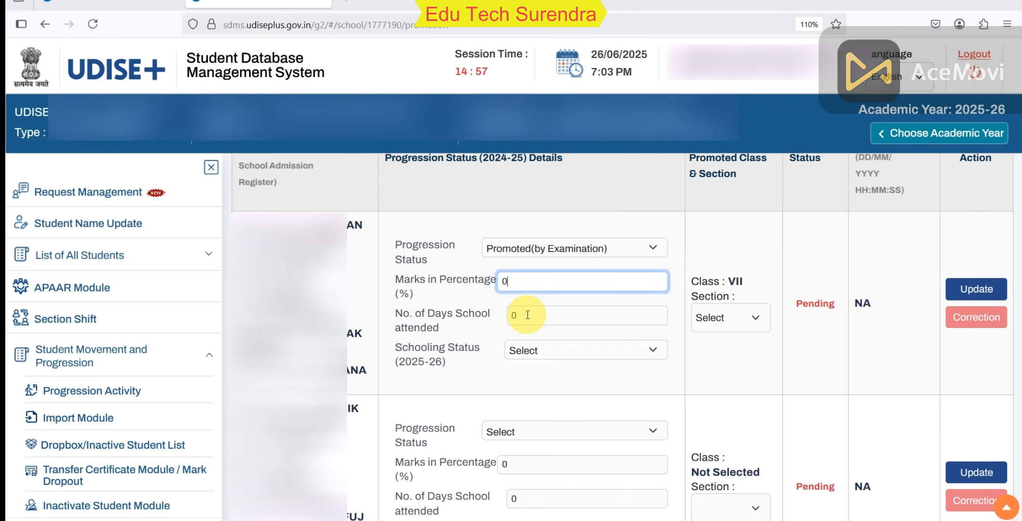
key("Tab")
key("Tab")
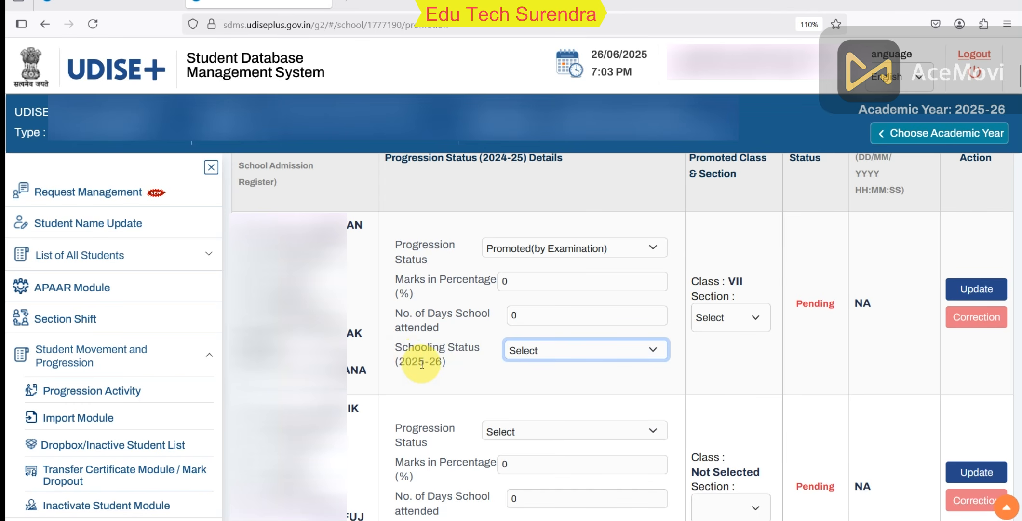
left_click(524, 355)
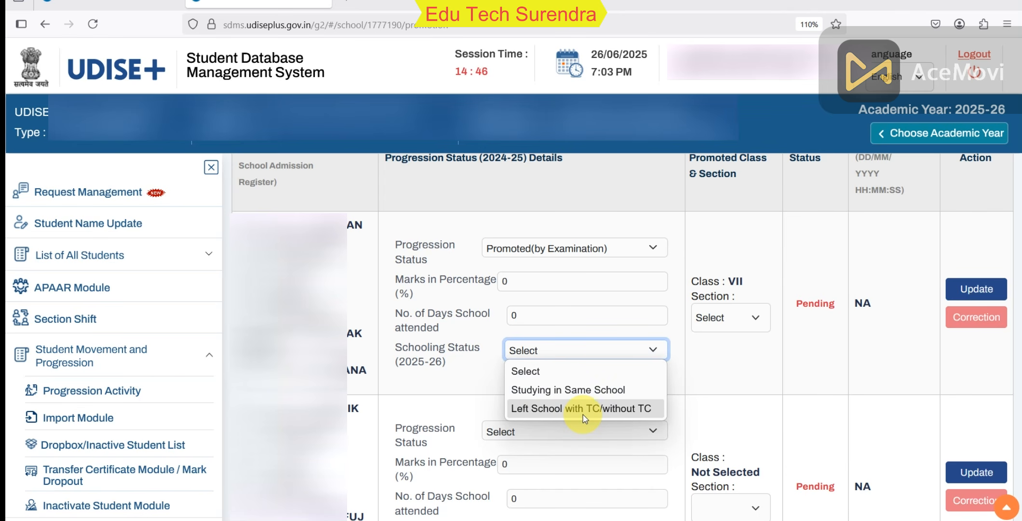
left_click(770, 349)
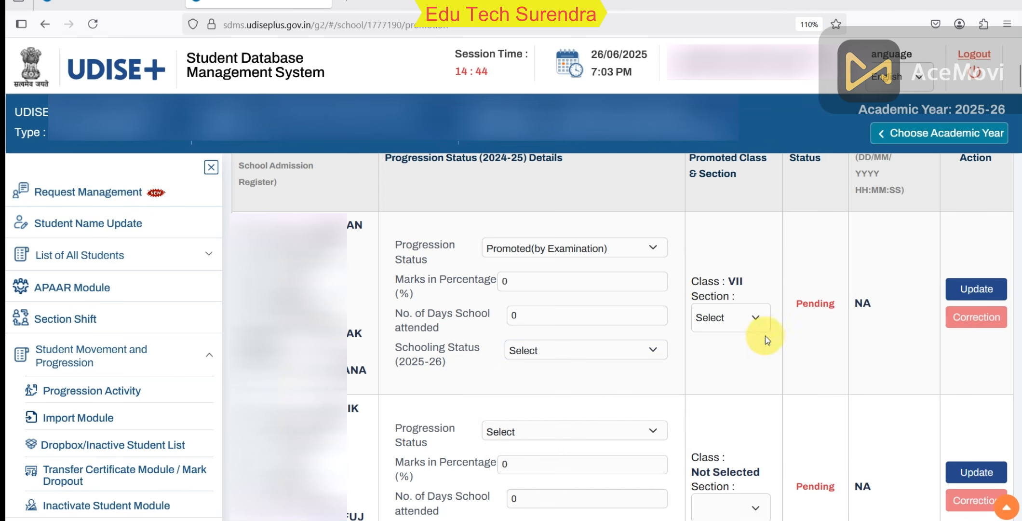
left_click(742, 320)
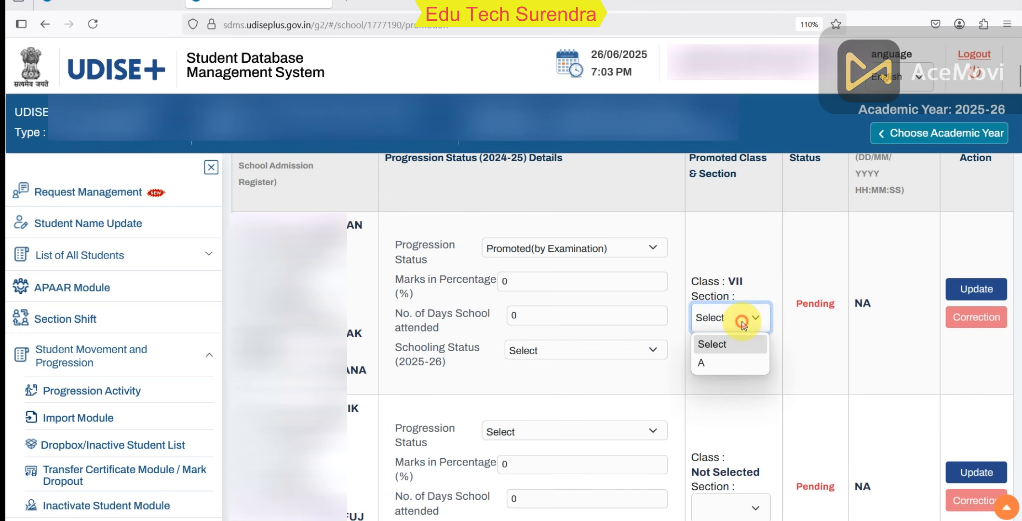
left_click(730, 369)
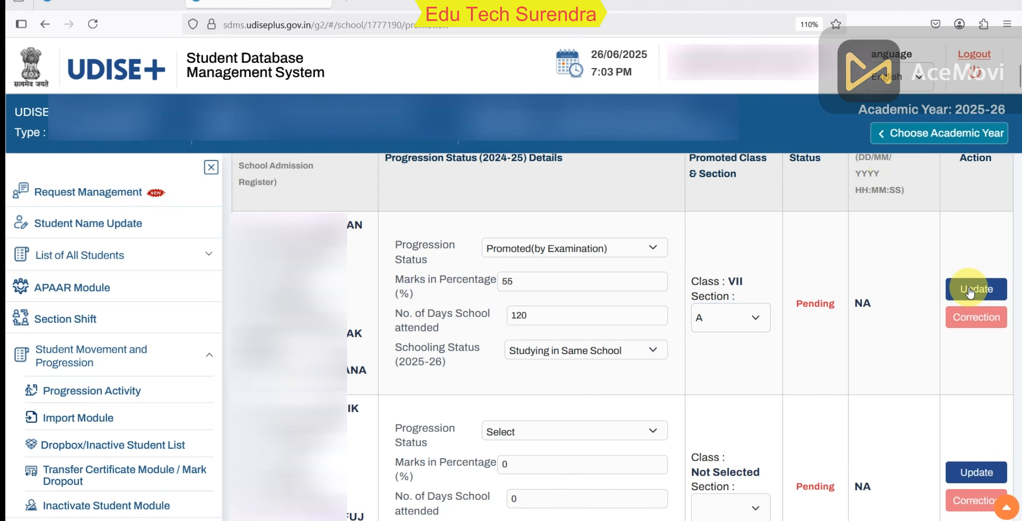
left_click(970, 290)
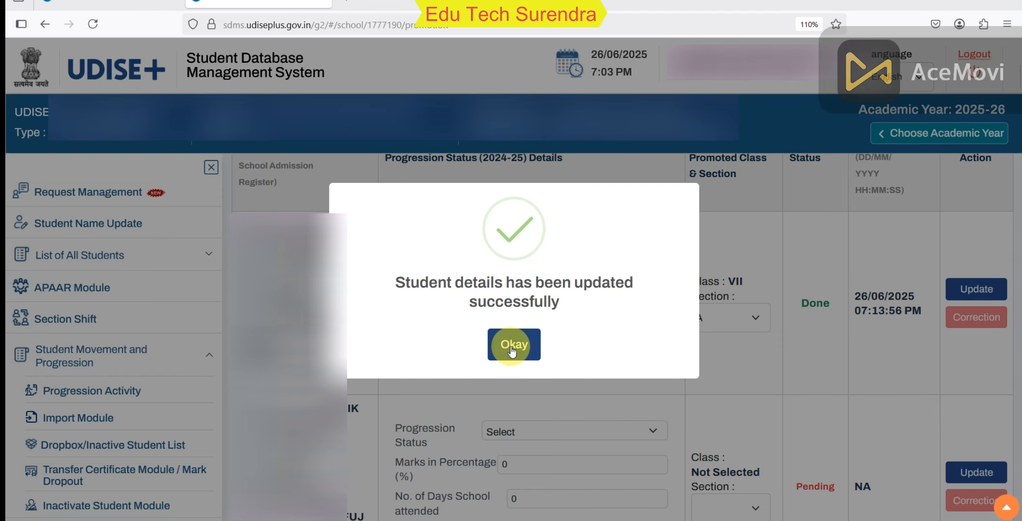
left_click(511, 347)
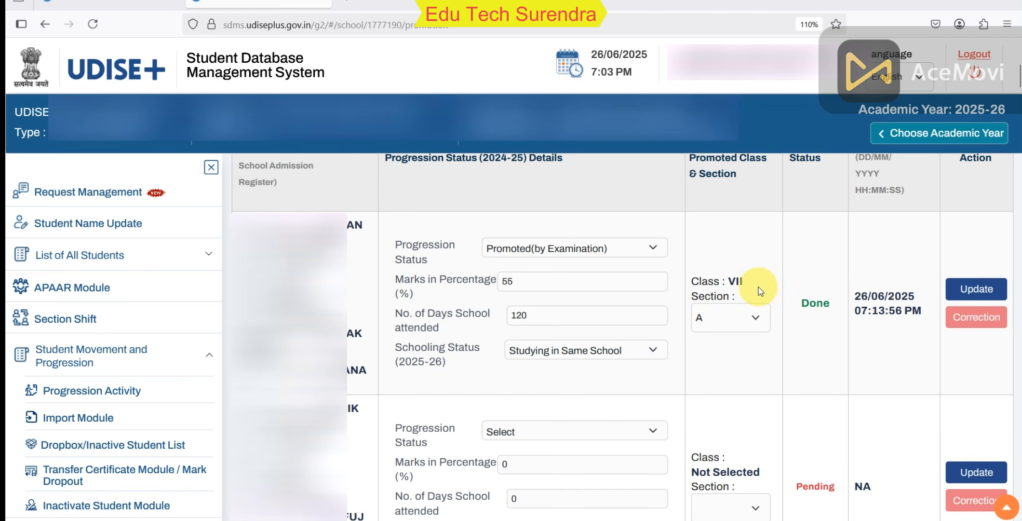
Step: Open the Finalize Progression page and accept the declaration that the data is free from errors and inconsistencies
scroll(672, 458, "down", 10)
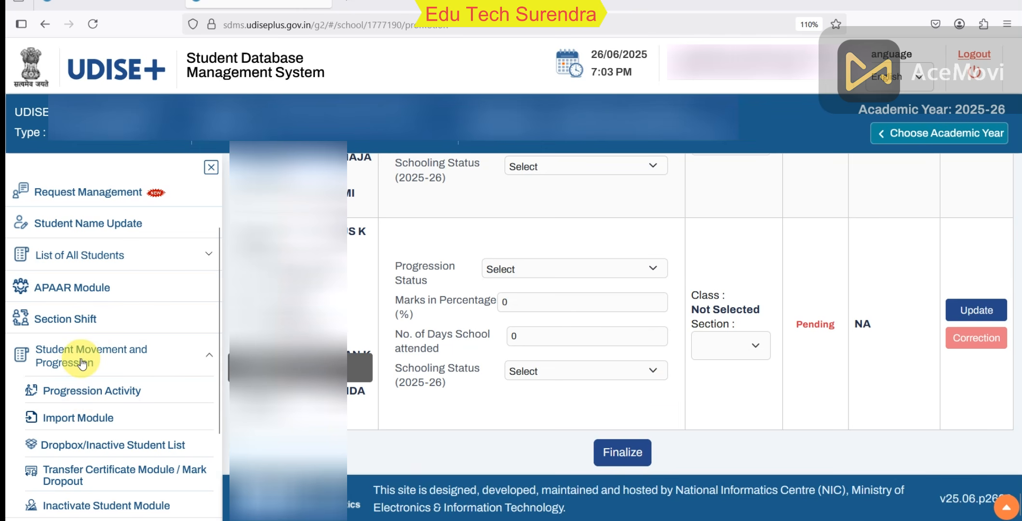
left_click(80, 393)
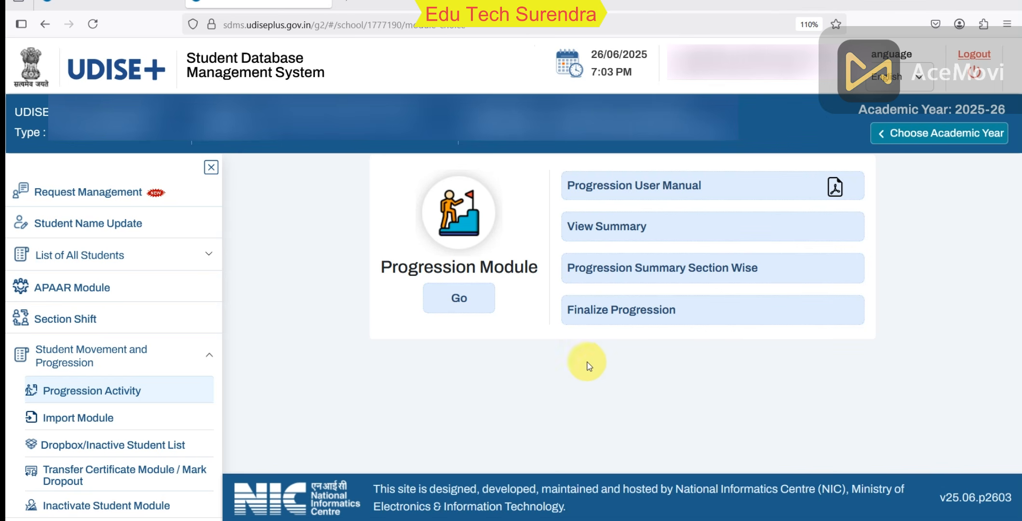
left_click(649, 309)
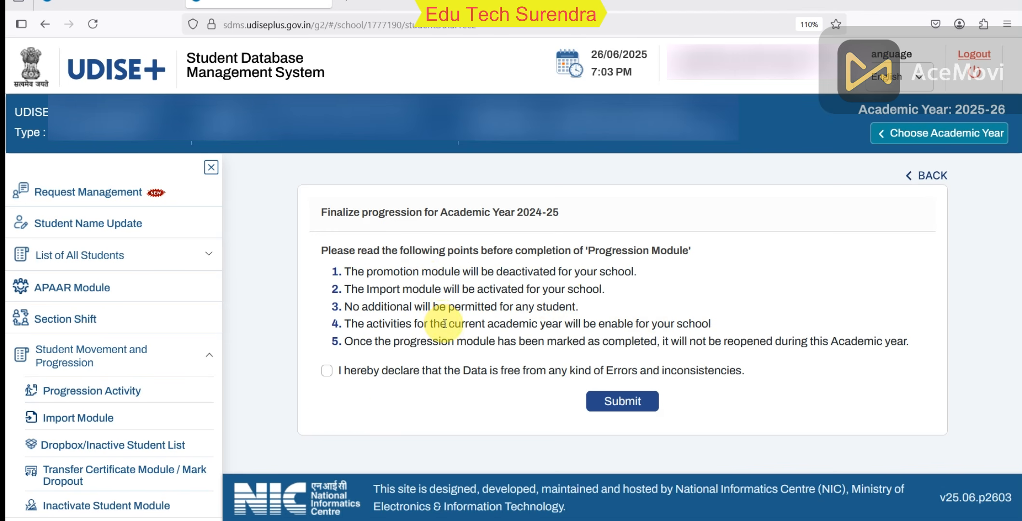
left_click(326, 370)
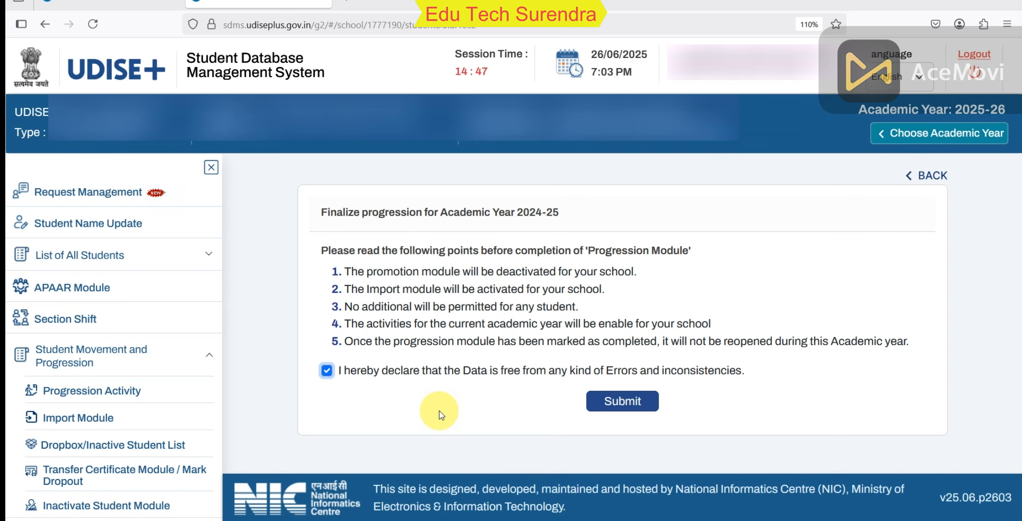
Step: Open the Dropbox/Inactive Student List and examine its school search fields and student table
left_click(209, 354)
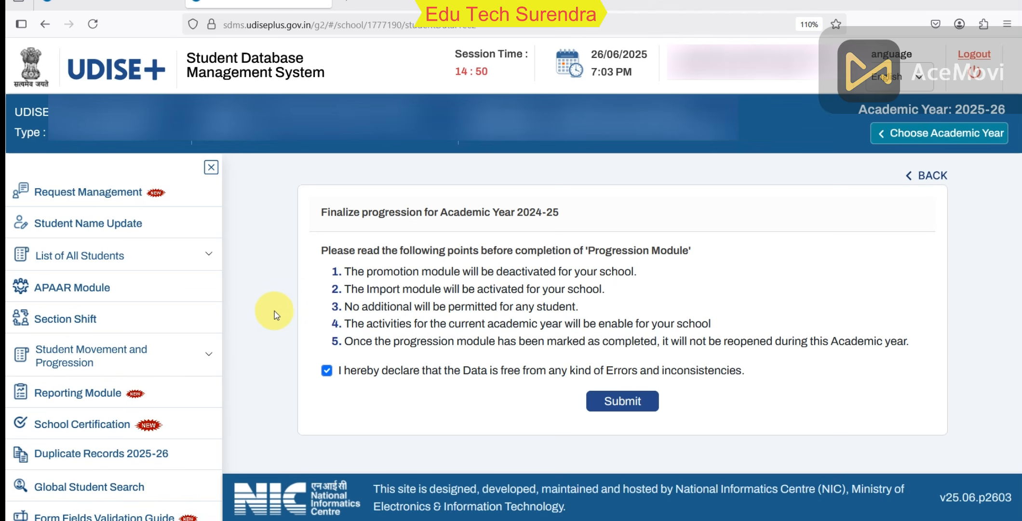
left_click(87, 360)
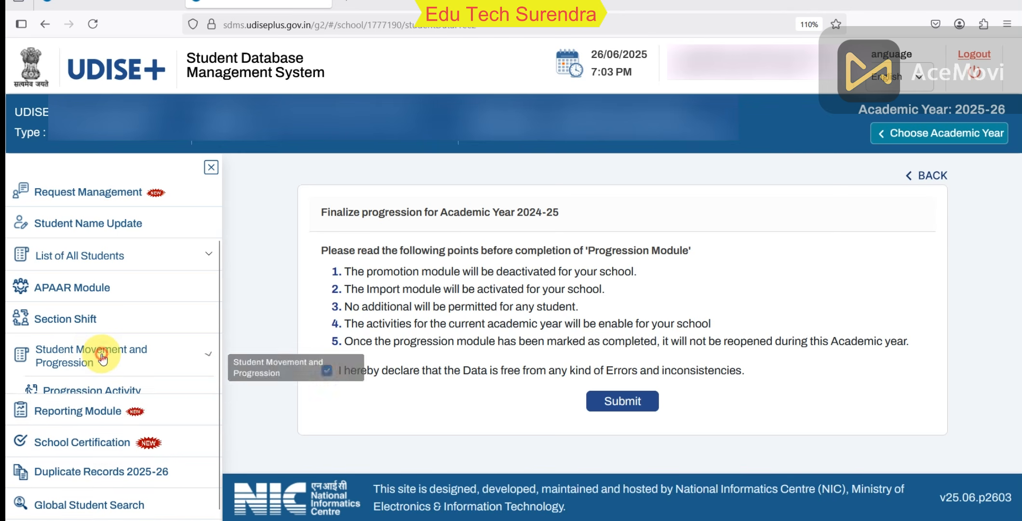
left_click(327, 371)
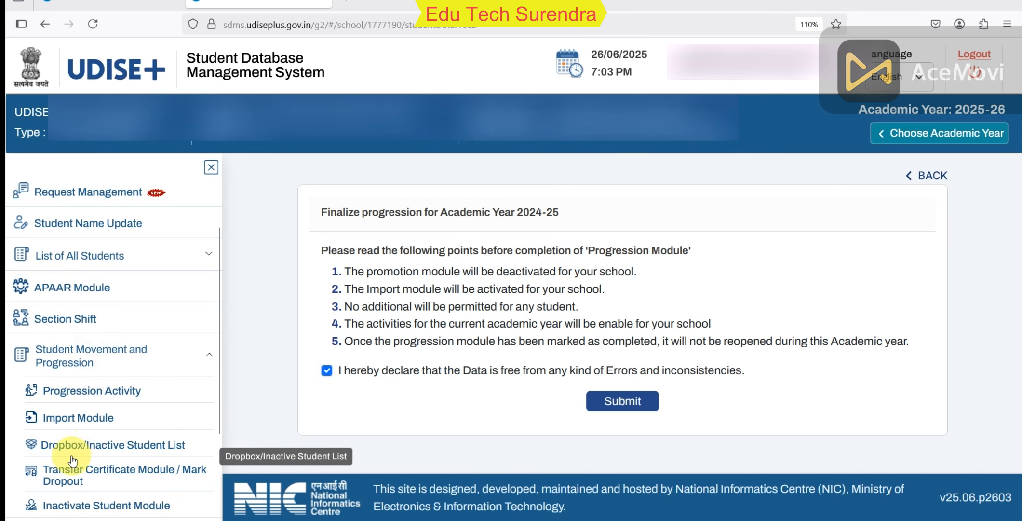
left_click(119, 450)
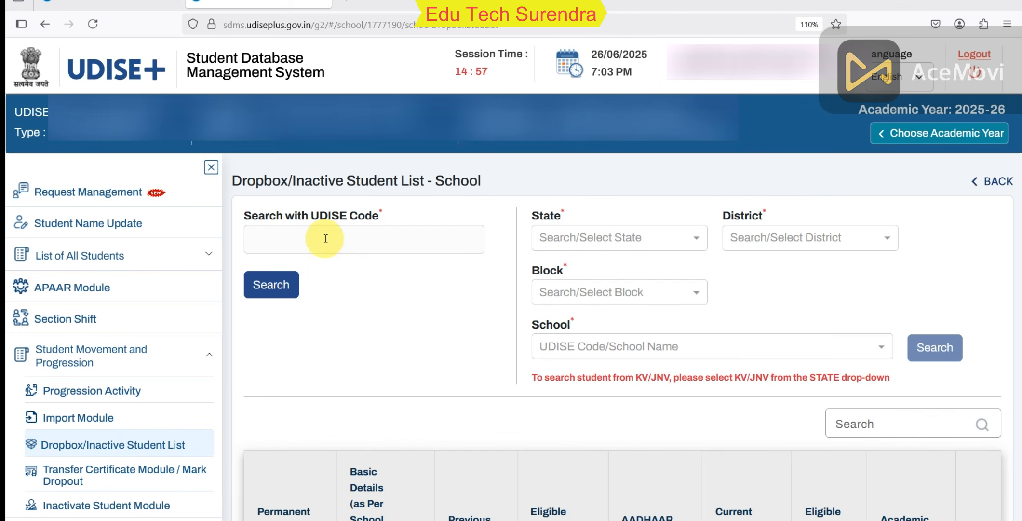
scroll(426, 295, "down", 4)
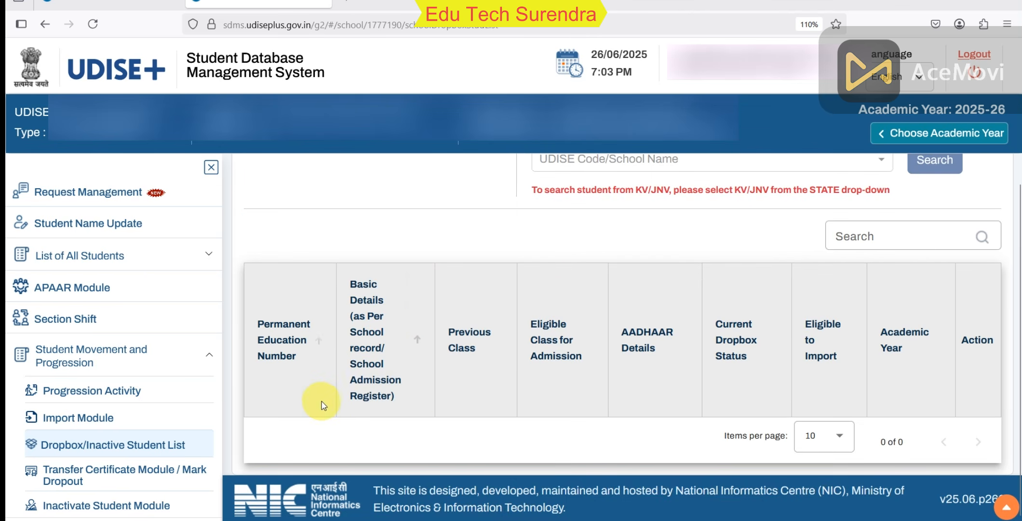